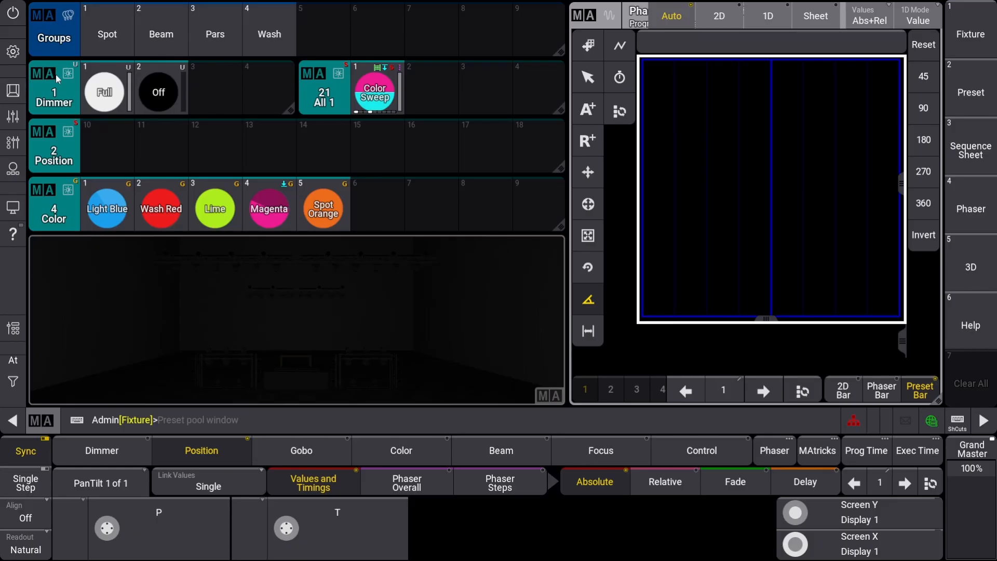
Select the Beam group, bring its dimmer to Full and set its absolute tilt to -100
{"action": "left_click", "coordinate": [161, 32]}
{"action": "left_click", "coordinate": [114, 91]}
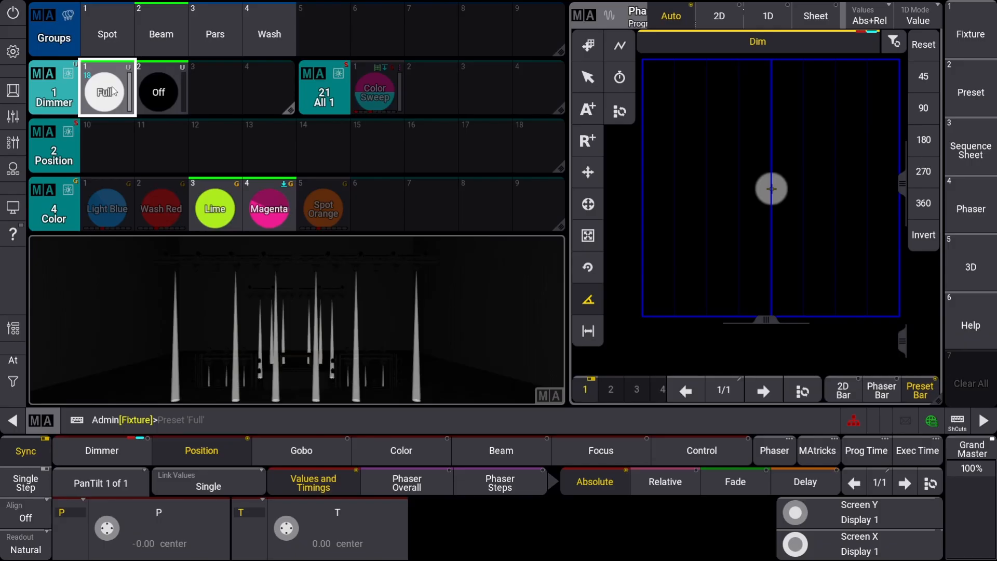
{"action": "left_click", "coordinate": [356, 516]}
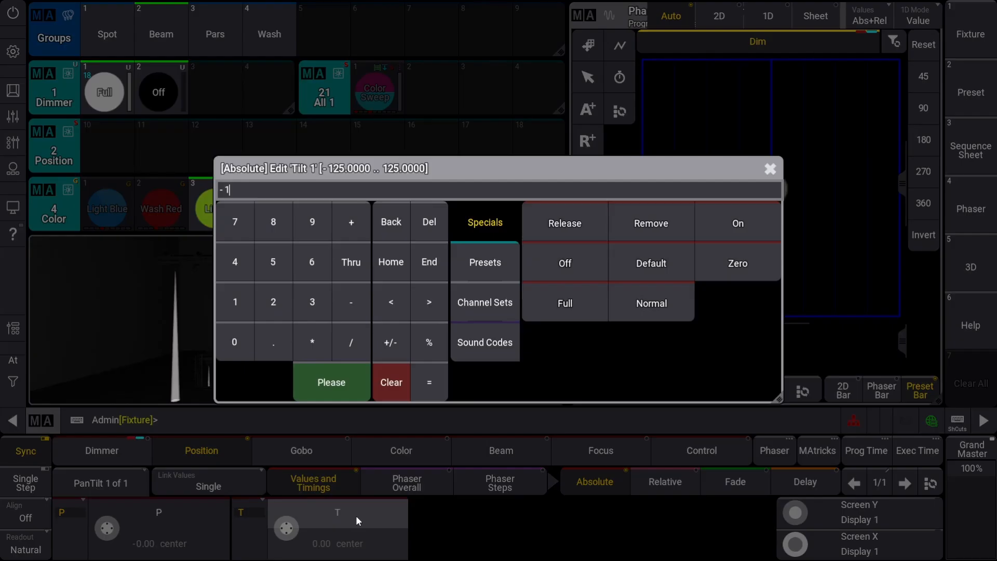
{"action": "key", "text": "Return"}
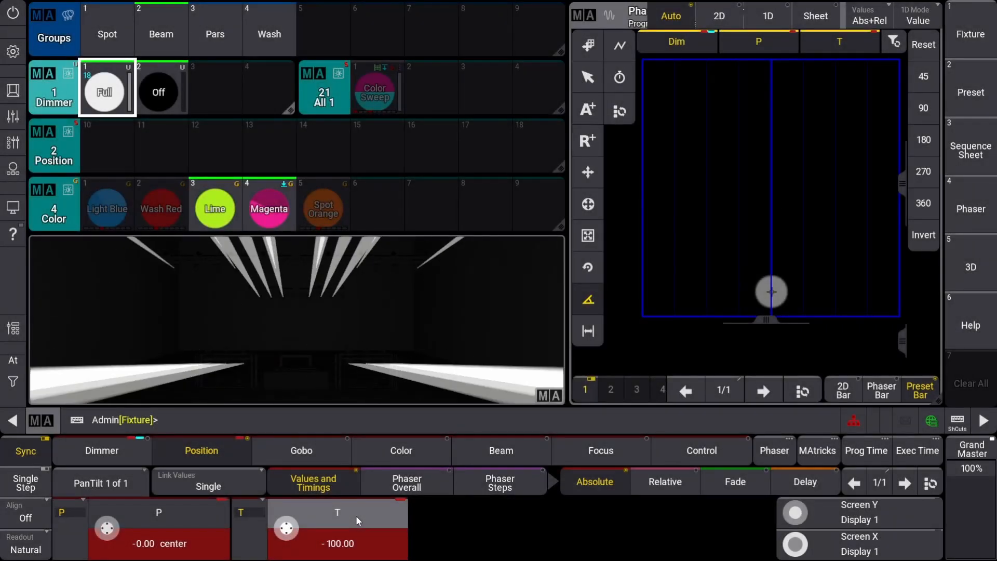
Add a second phaser step with an absolute tilt of -40 and activate the Move handle tool
{"action": "left_click", "coordinate": [906, 483]}
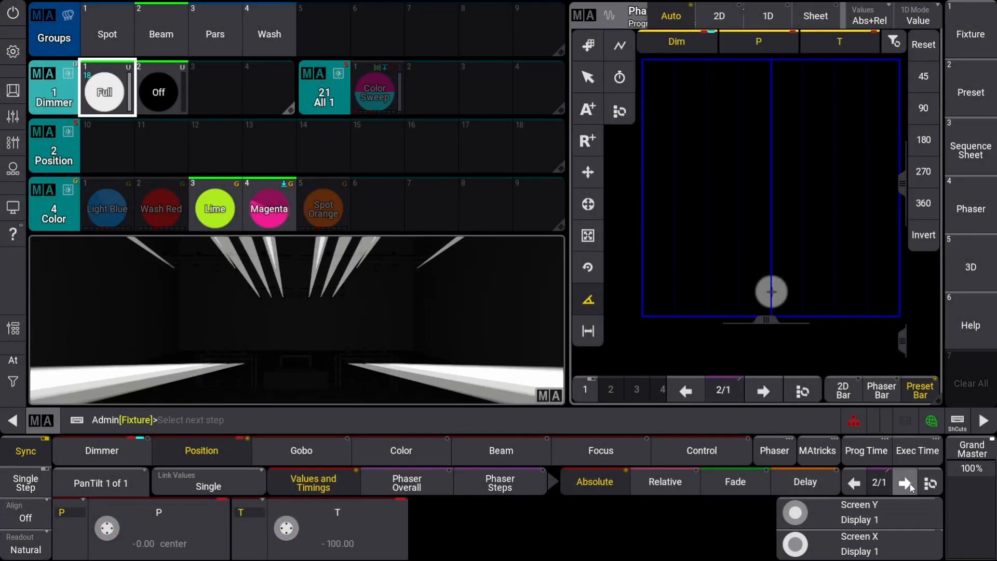
{"action": "left_click", "coordinate": [363, 514]}
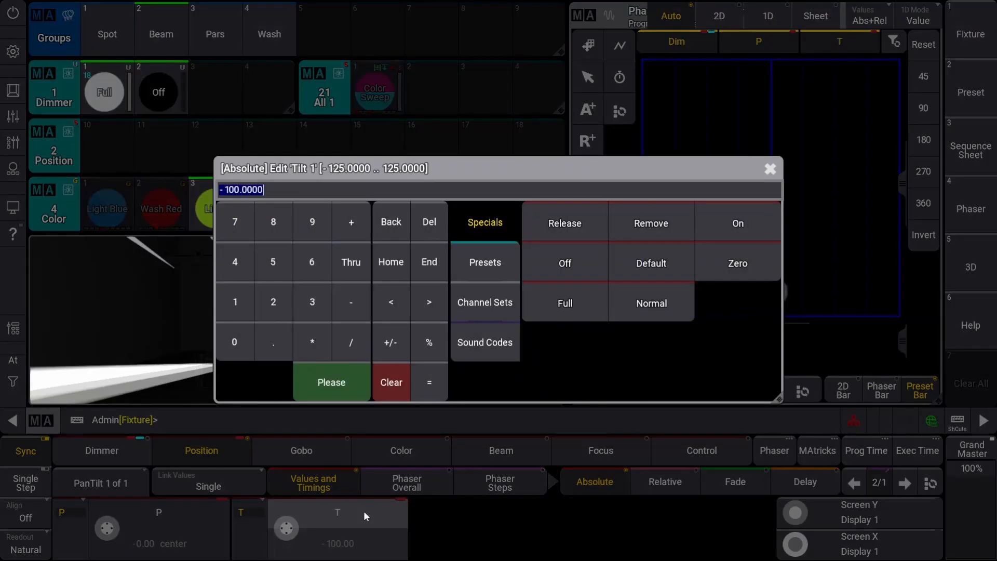
{"action": "key", "text": "Return"}
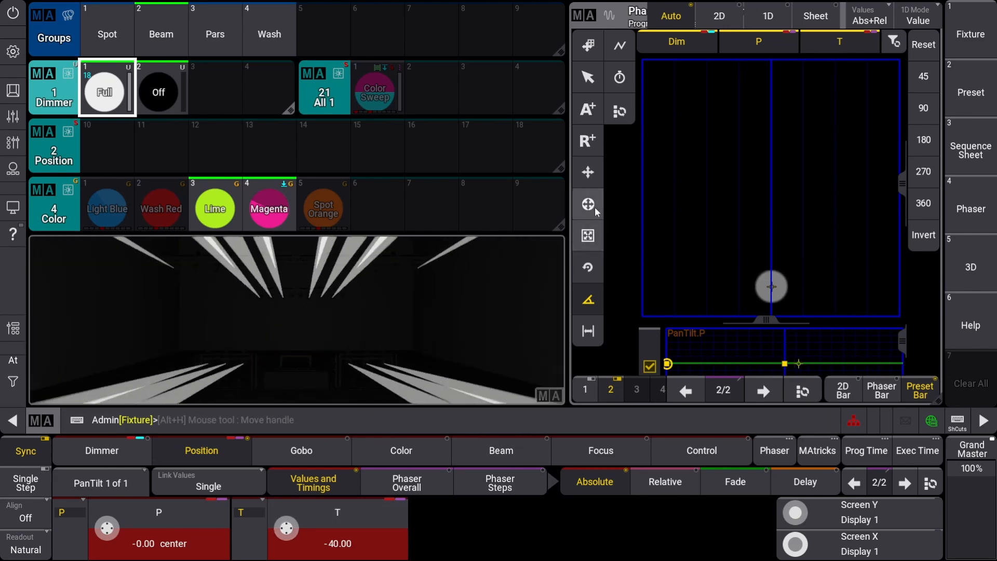
{"action": "left_click", "coordinate": [594, 207]}
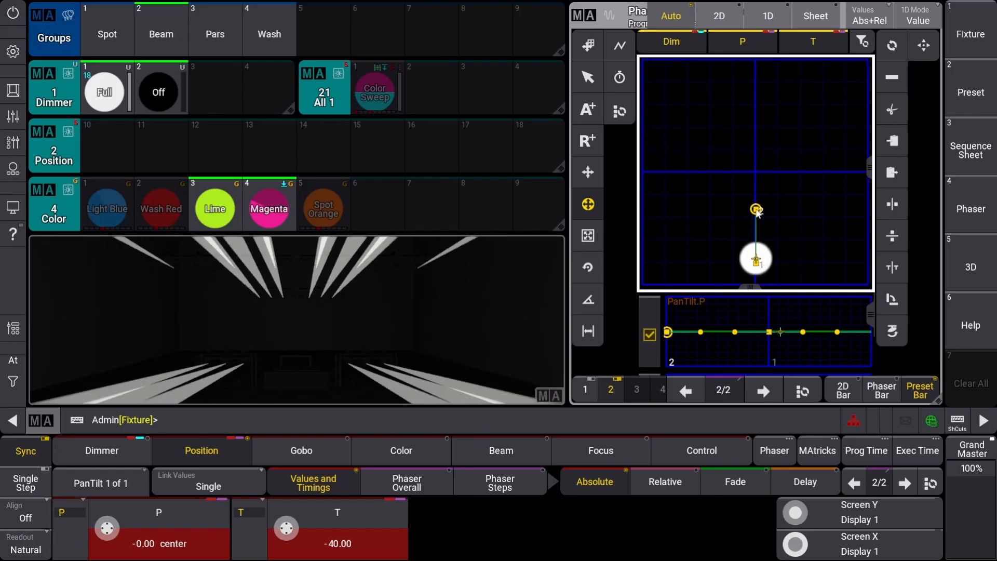
{"action": "left_click_drag", "start_coordinate": [756, 209], "coordinate": [693, 231]}
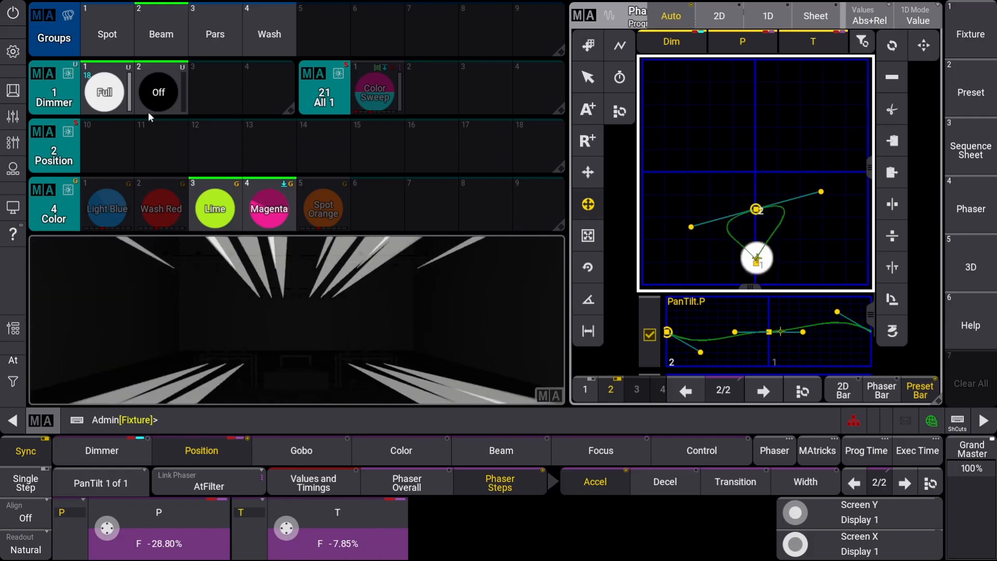
{"action": "left_click", "coordinate": [23, 99]}
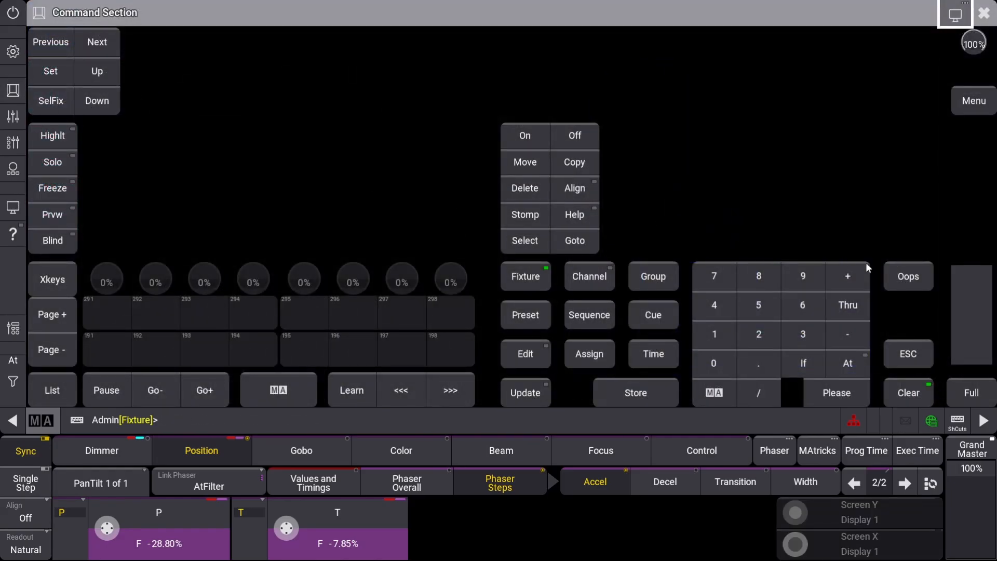
{"action": "left_click", "coordinate": [908, 278]}
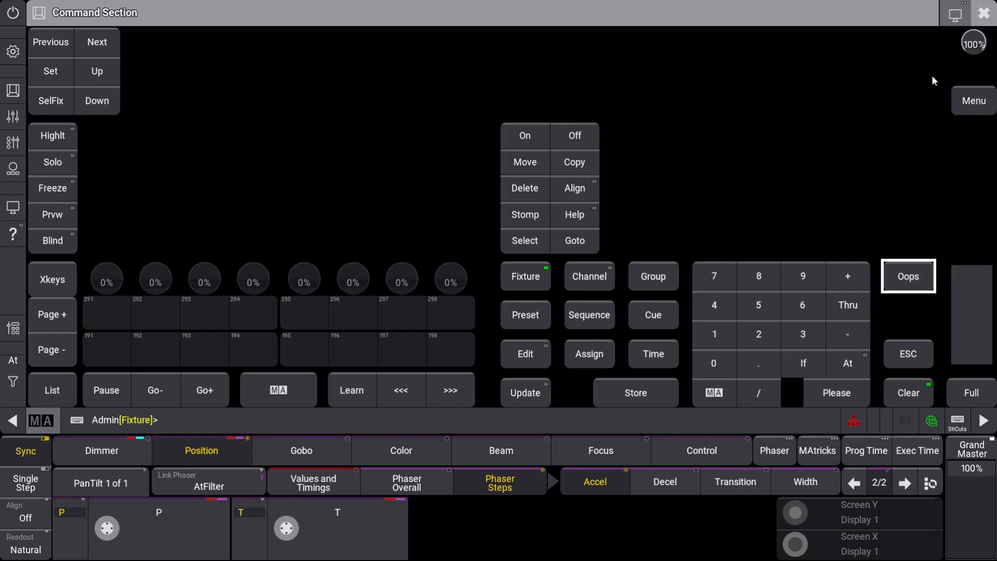
{"action": "left_click", "coordinate": [977, 23]}
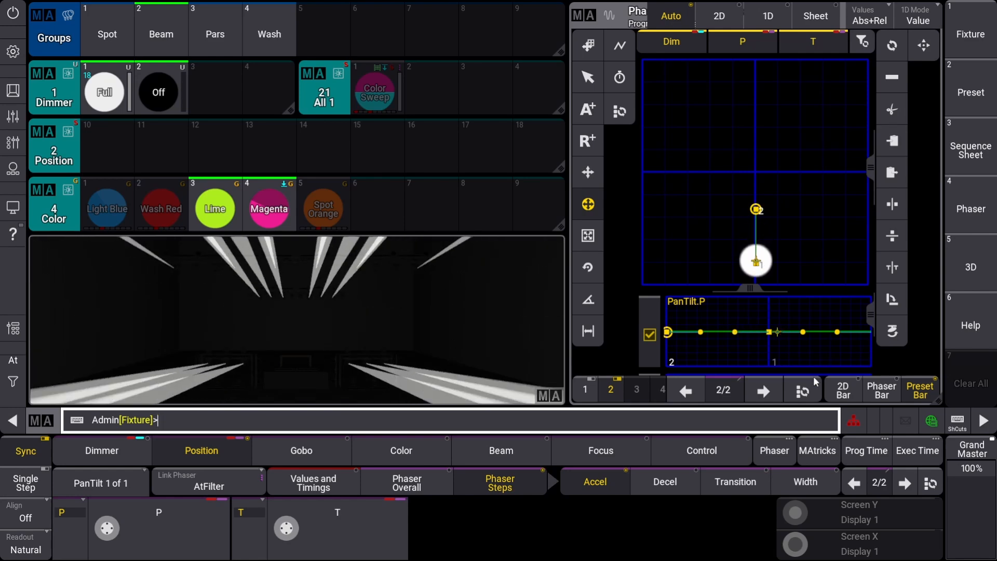
Select all phaser steps and pull the handles horizontally outward into a circular pan/tilt path, with a pan acceleration of about 18%
{"action": "left_click", "coordinate": [802, 392]}
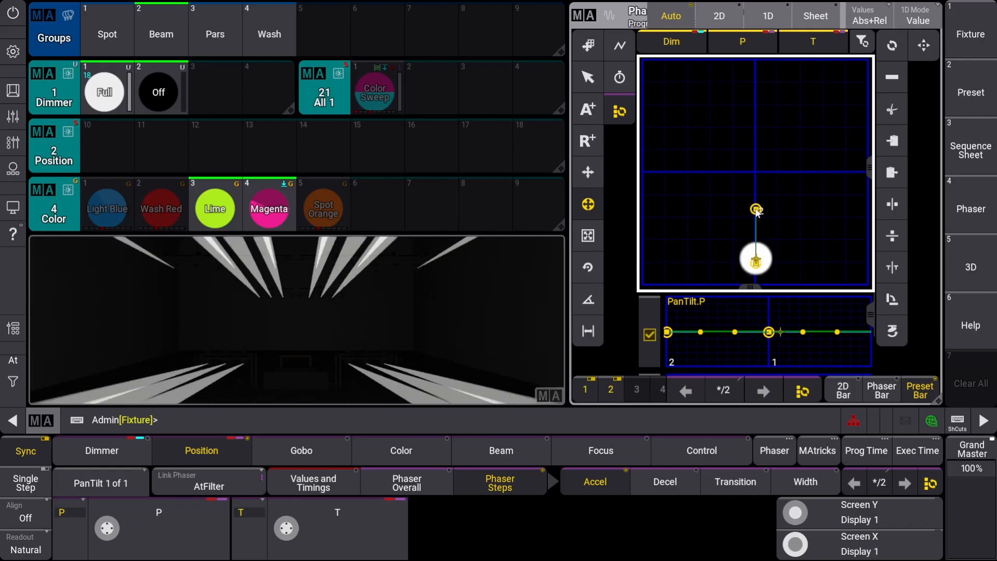
{"action": "left_click_drag", "start_coordinate": [751, 206], "coordinate": [712, 213]}
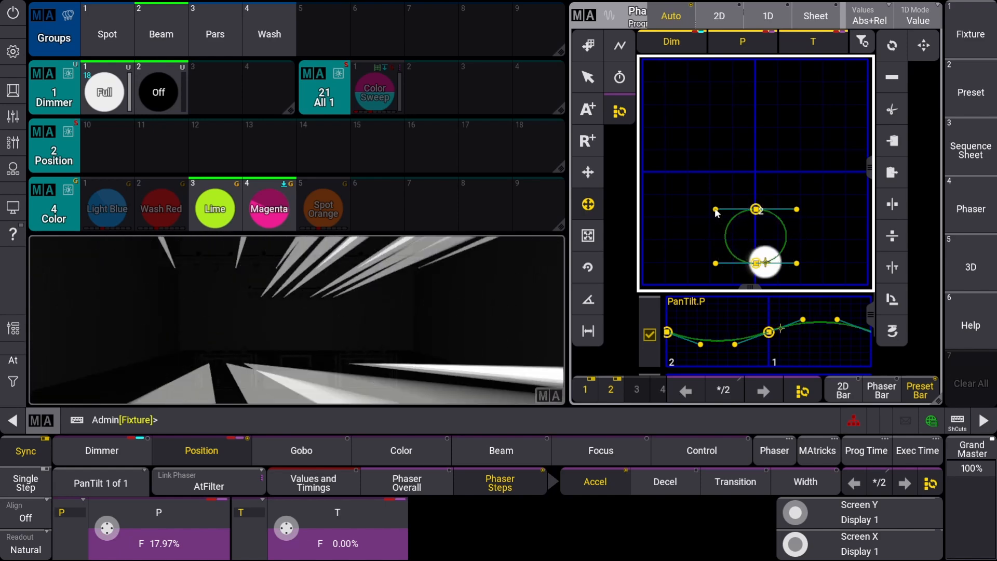
Set the overall speed of the position phaser to 20 BPM
{"action": "left_click", "coordinate": [881, 391]}
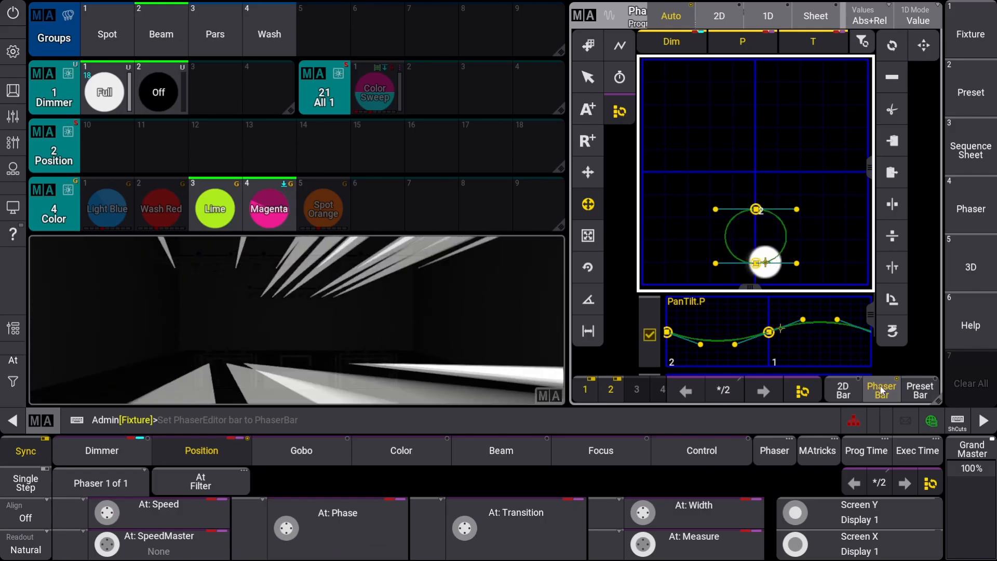
{"action": "left_click", "coordinate": [802, 391]}
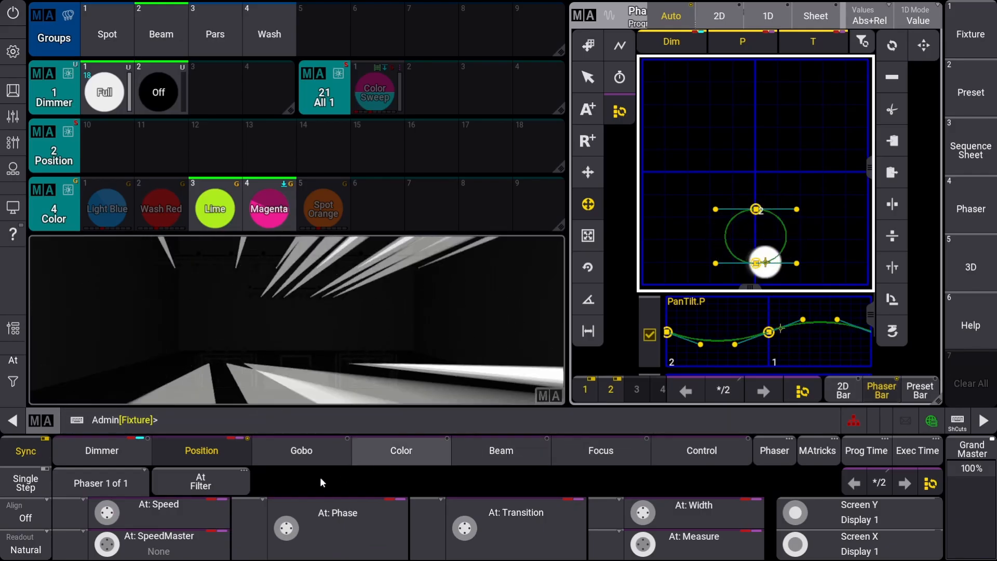
{"action": "left_click", "coordinate": [158, 516]}
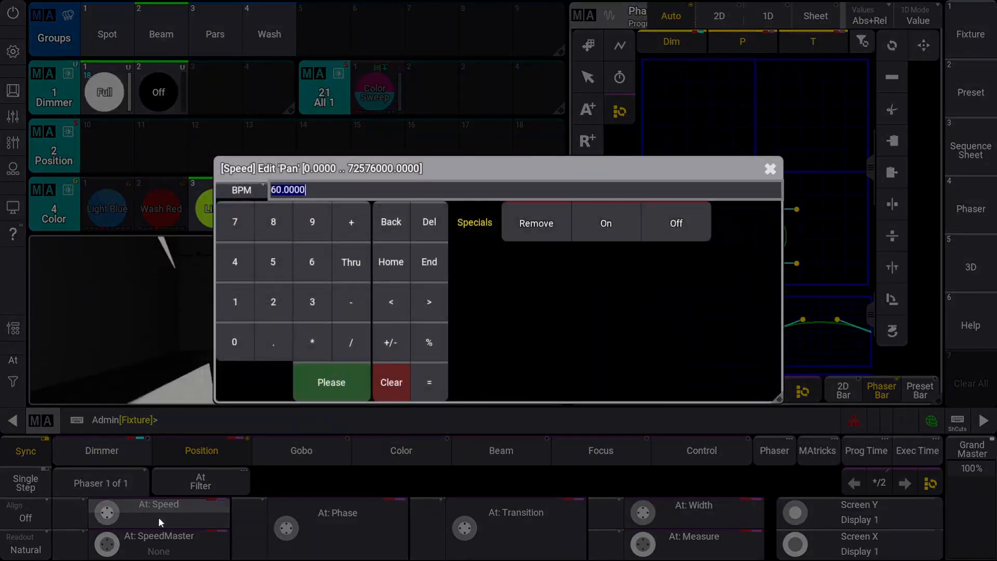
{"action": "type", "text": "20"}
{"action": "key", "text": "Return"}
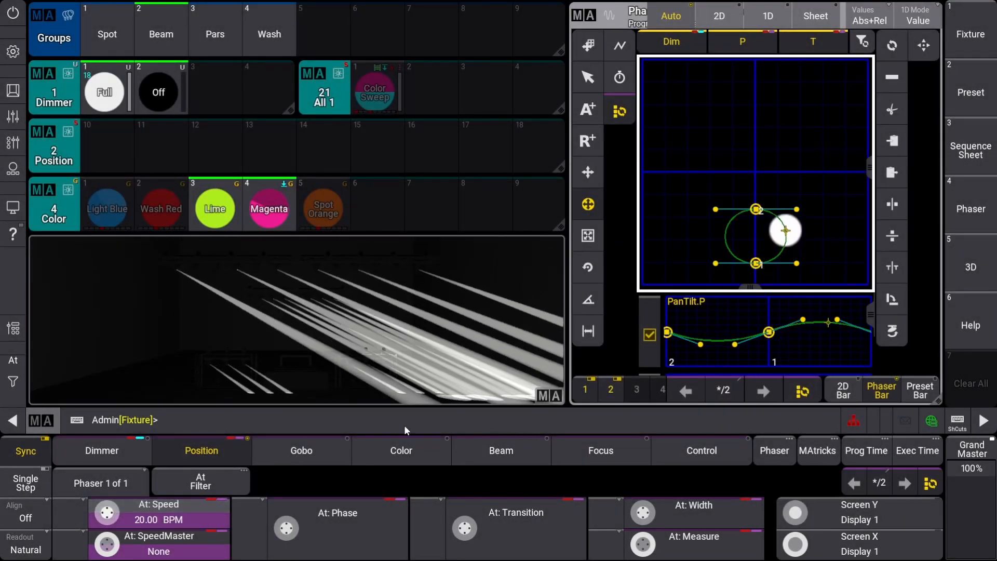
Switch the phaser editor to phase editing and distribute the phase over 360 degrees across the selected fixtures
{"action": "left_click", "coordinate": [588, 300]}
{"action": "left_click", "coordinate": [587, 299]}
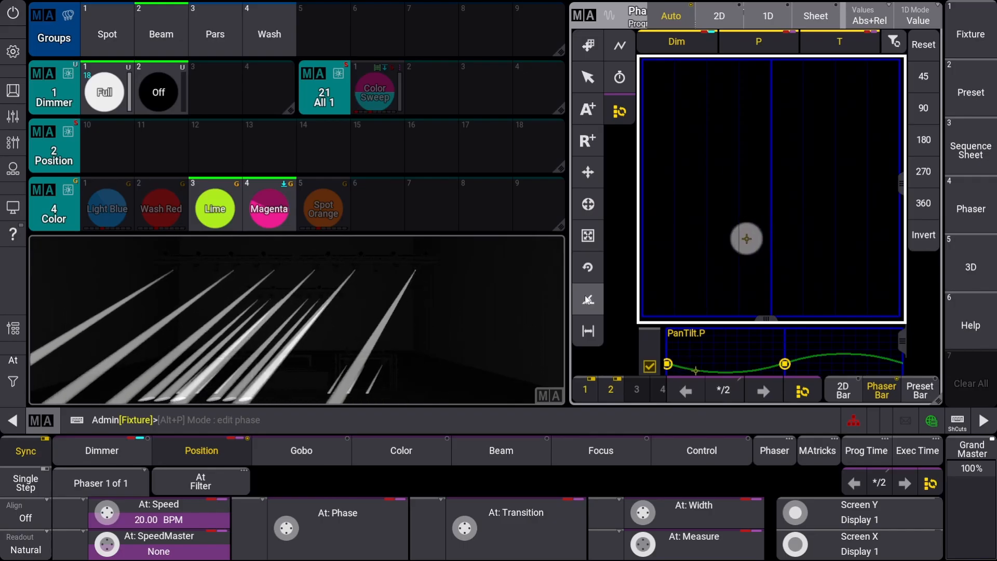
{"action": "left_click", "coordinate": [924, 202]}
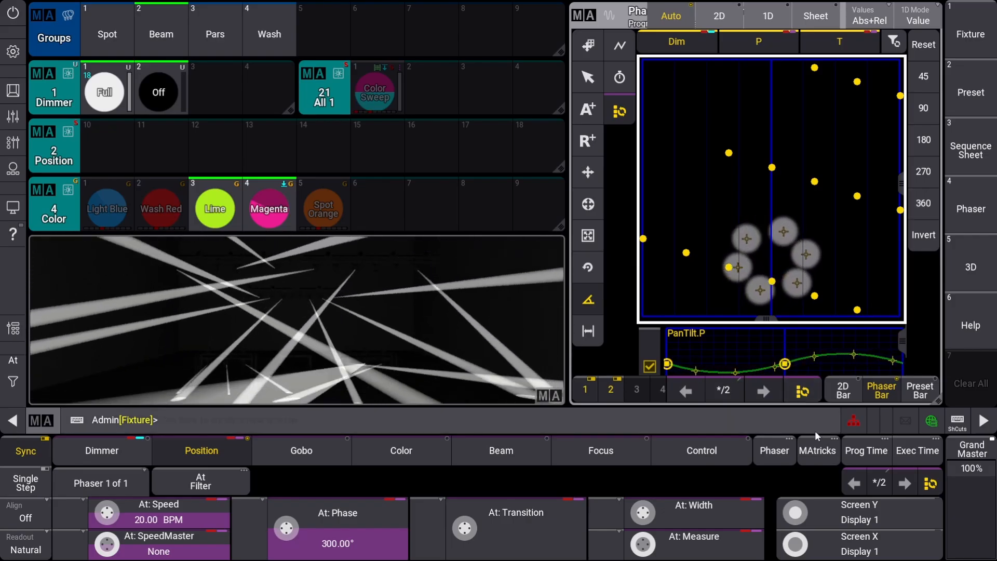
Set XWings to 2 in MAtricks and redistribute the phase over 360 degrees across the selection
{"action": "left_click", "coordinate": [806, 447]}
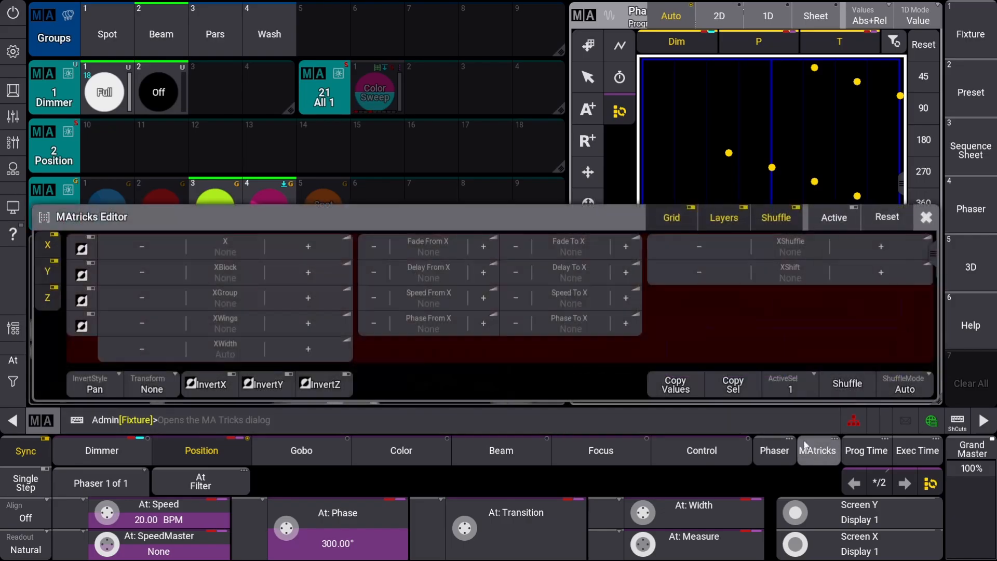
{"action": "left_click", "coordinate": [311, 320]}
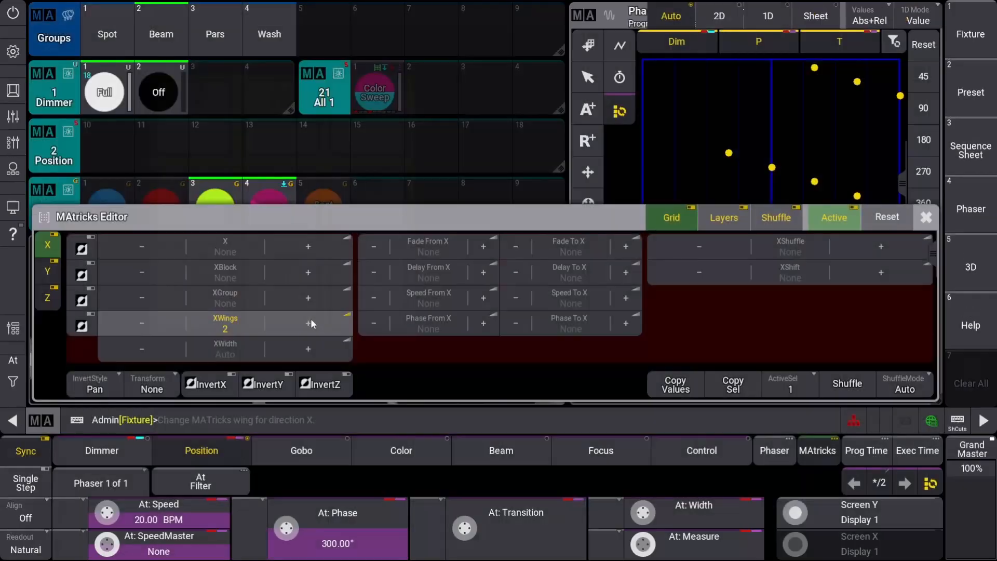
{"action": "left_click", "coordinate": [926, 217]}
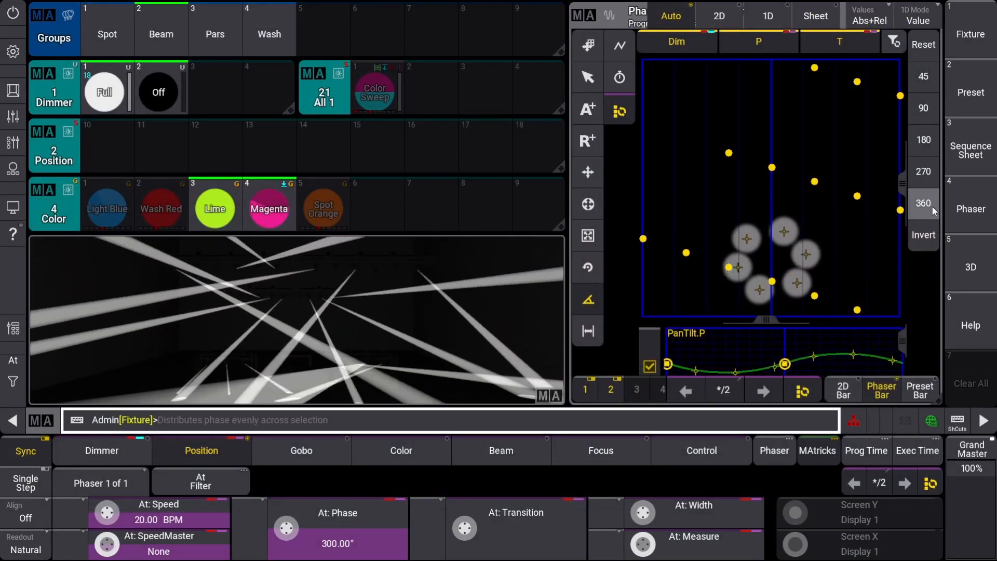
{"action": "left_click", "coordinate": [930, 204]}
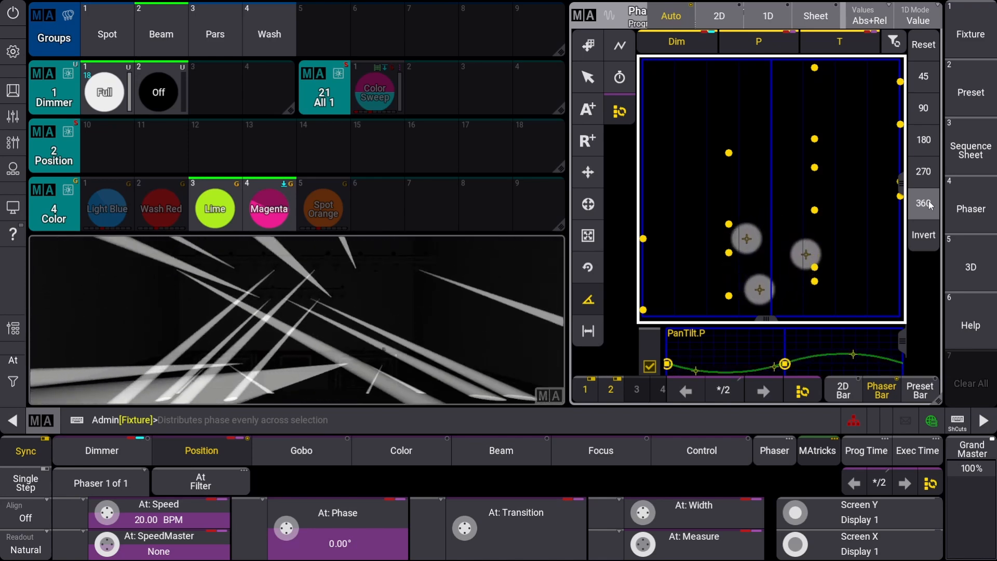
Set the MAtricks Transform to Mirror with inversion enabled for XWings
{"action": "left_click", "coordinate": [817, 457]}
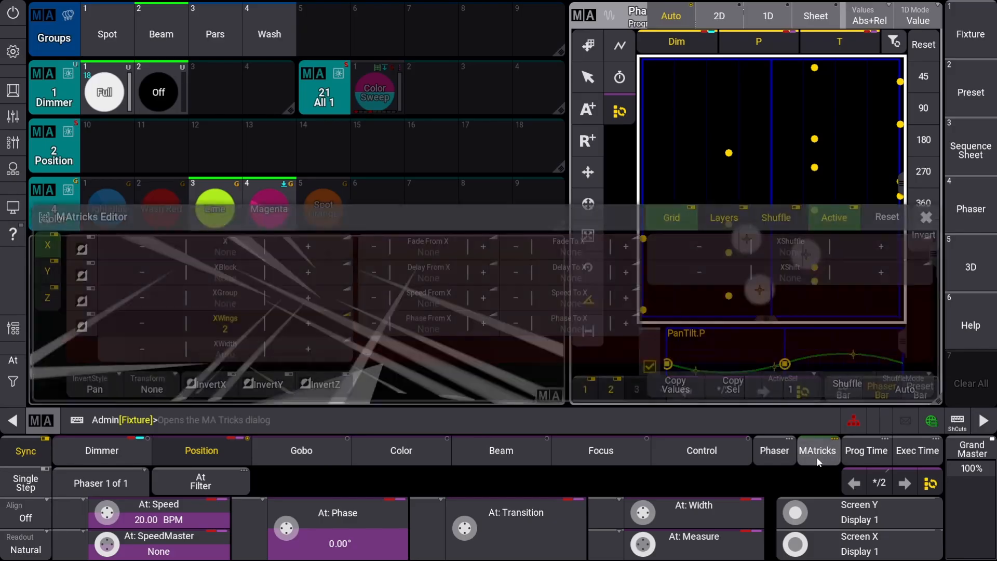
{"action": "left_click", "coordinate": [152, 390]}
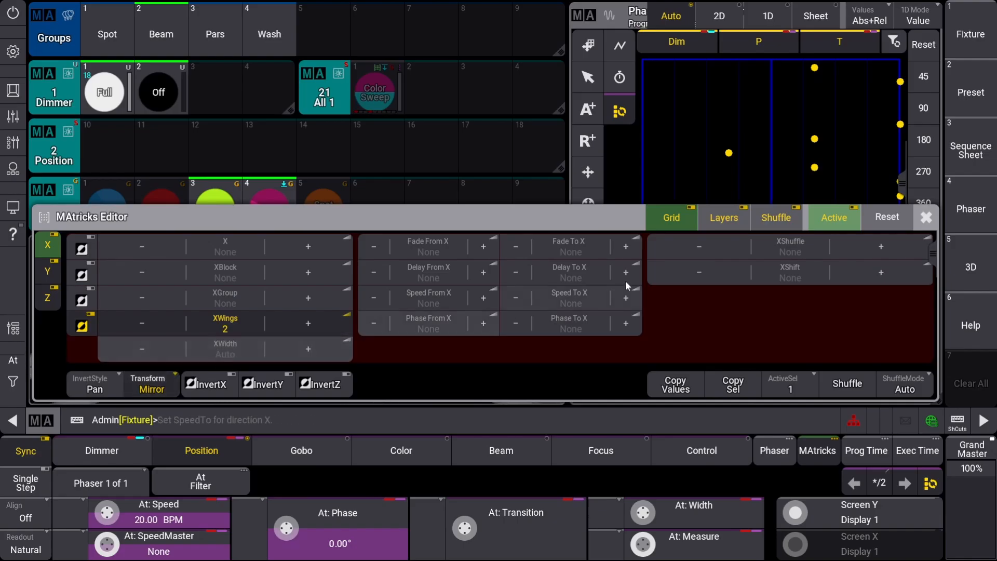
{"action": "left_click", "coordinate": [923, 221]}
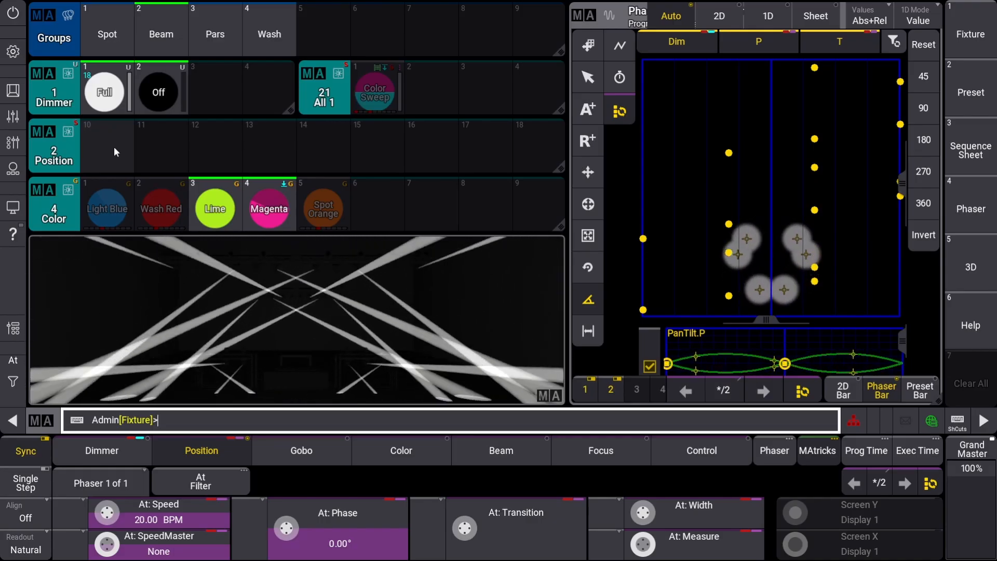
Store the circle phaser as position preset 10 and label it "Sym Circle"
{"action": "left_click", "coordinate": [114, 146]}
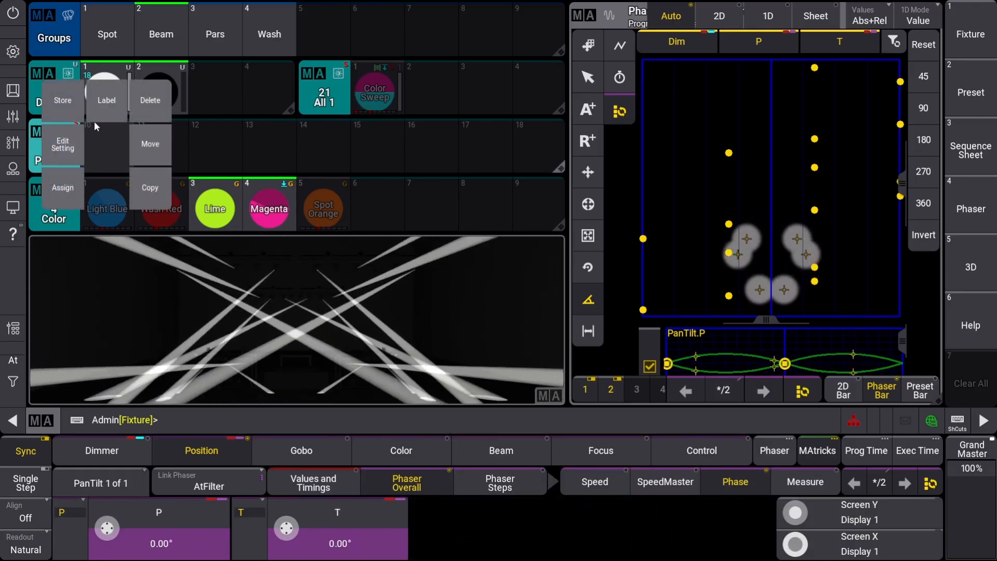
{"action": "left_click", "coordinate": [63, 102]}
{"action": "left_click", "coordinate": [107, 146]}
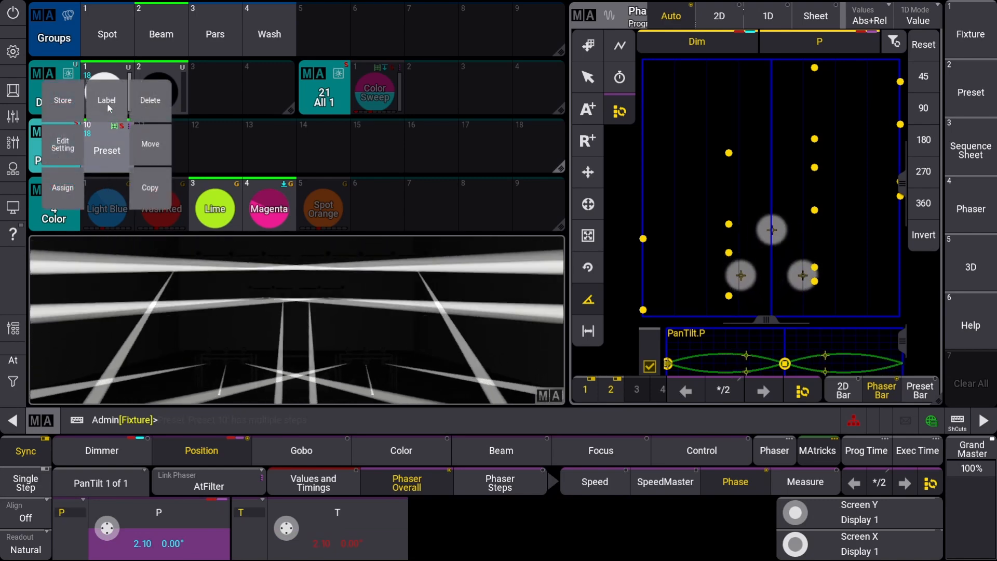
{"action": "left_click", "coordinate": [107, 102]}
{"action": "type", "text": "Sym C"}
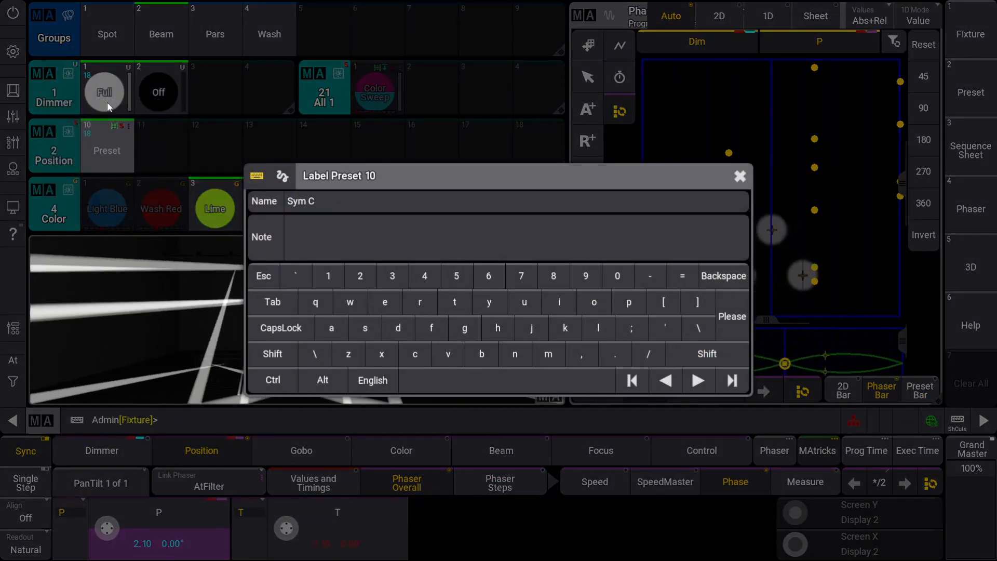
{"action": "type", "text": "ircle"}
{"action": "key", "text": "Return"}
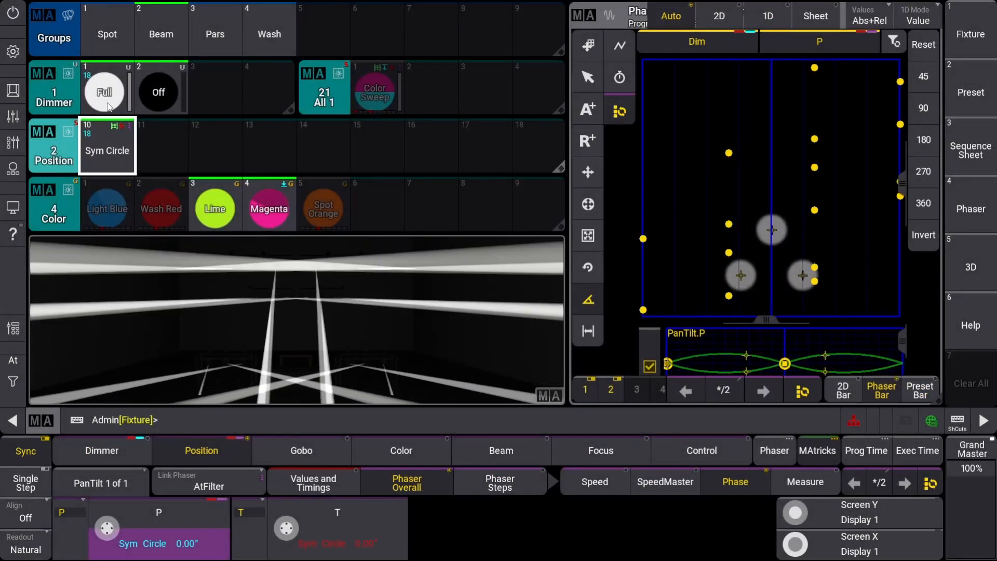
Clear the fixture selection and all values from the programmer
{"action": "left_click", "coordinate": [13, 362]}
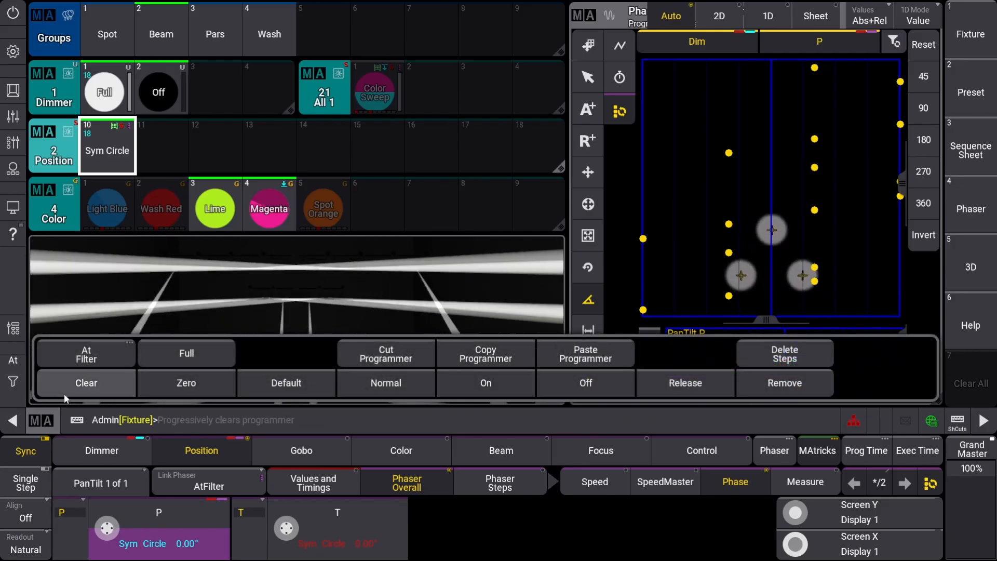
{"action": "left_click", "coordinate": [66, 396]}
{"action": "left_click", "coordinate": [67, 398]}
{"action": "left_click", "coordinate": [13, 363]}
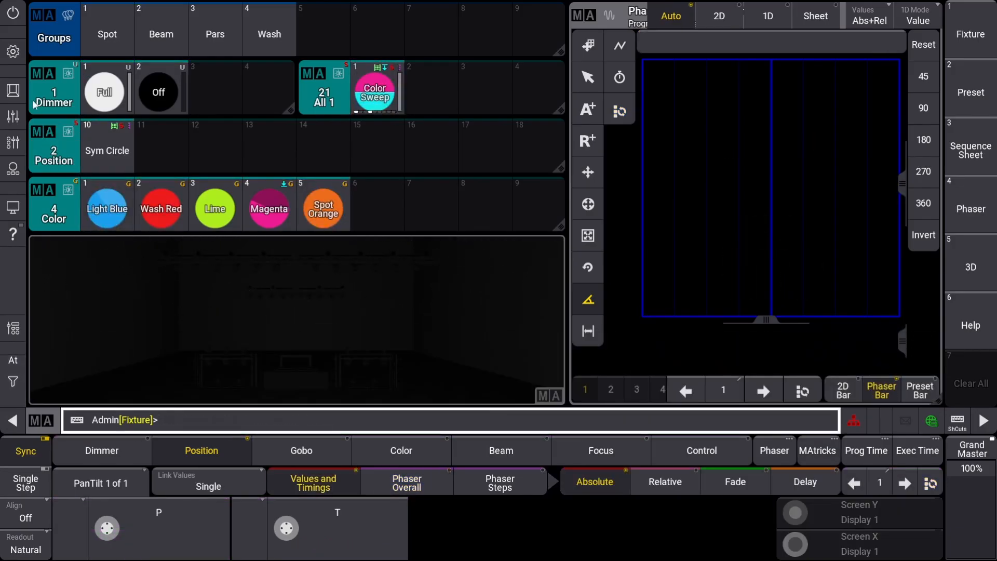
Quick-save the show file
{"action": "left_click", "coordinate": [8, 52]}
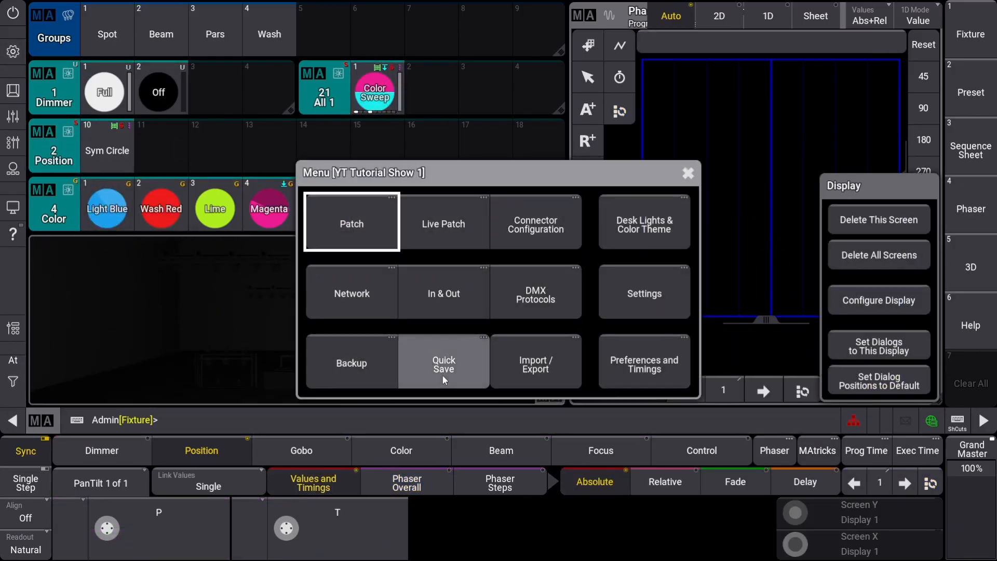
{"action": "left_click", "coordinate": [442, 374]}
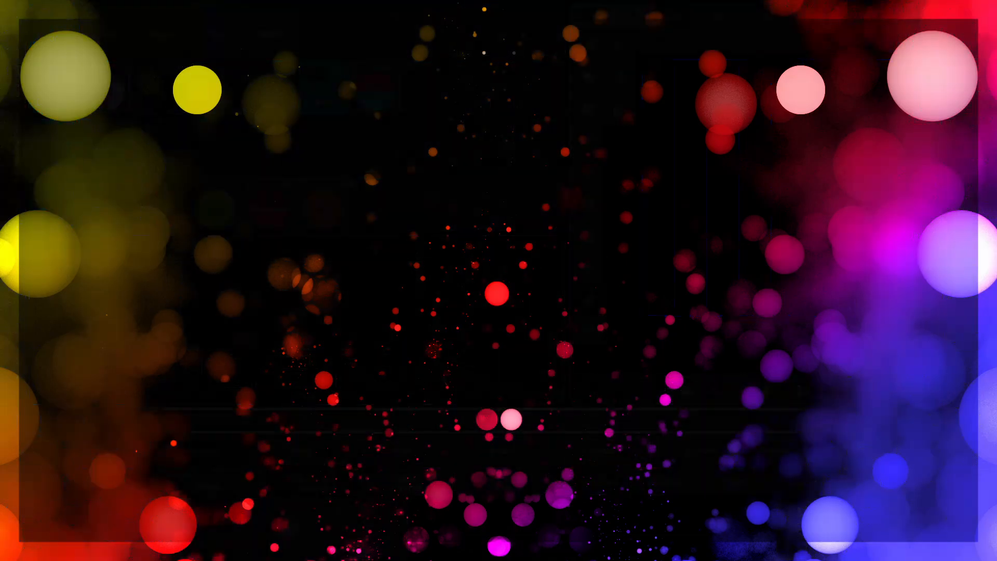